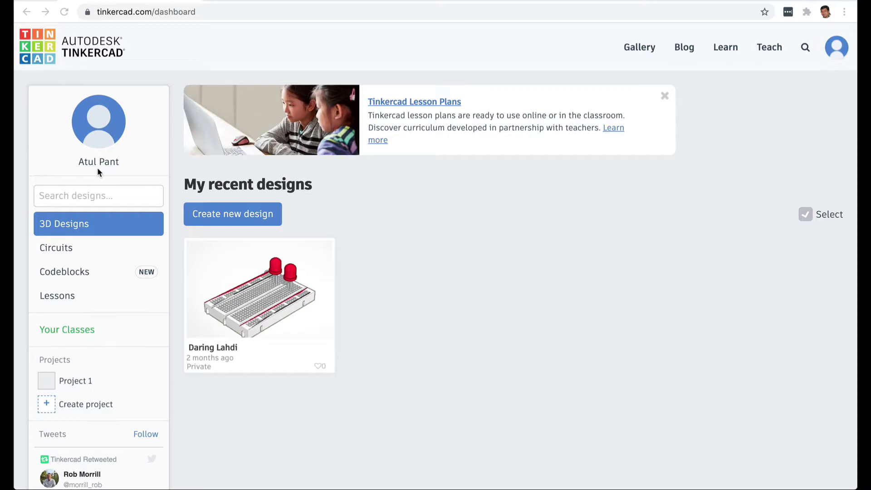
- Create a new circuit in the Circuits section of the dashboard and look through the Basic components
click(56, 250)
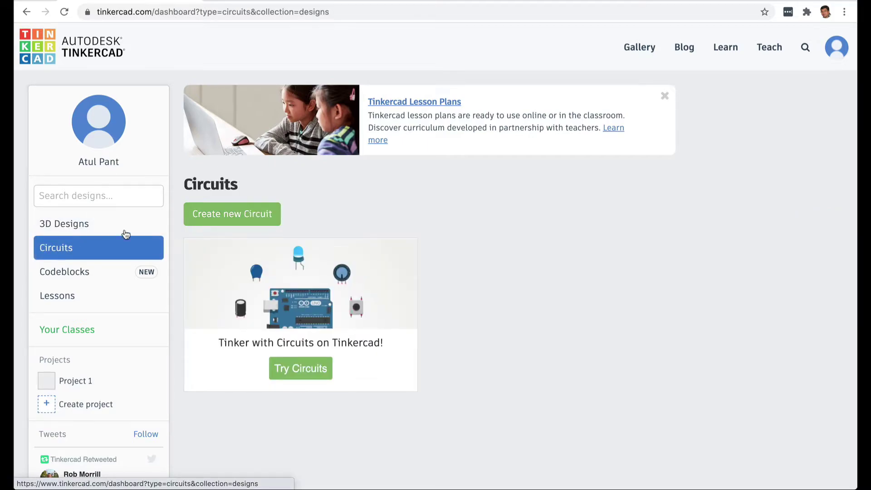
click(225, 210)
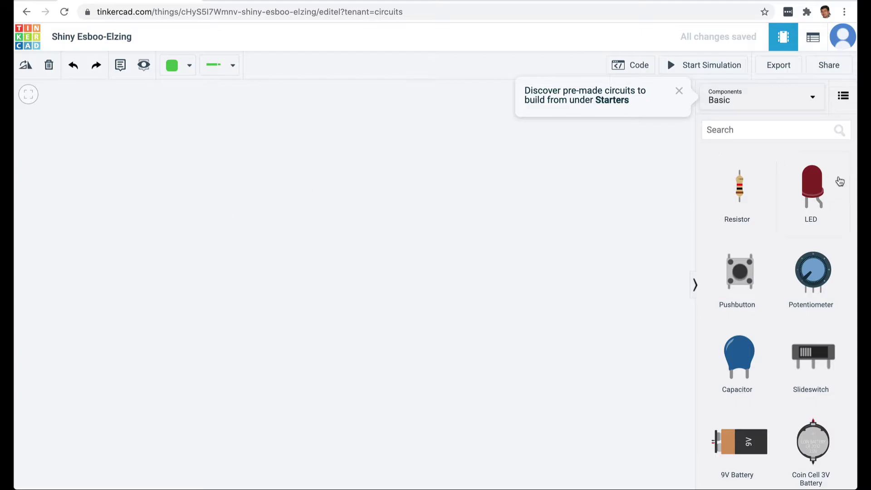
scroll(799, 250, down, 15)
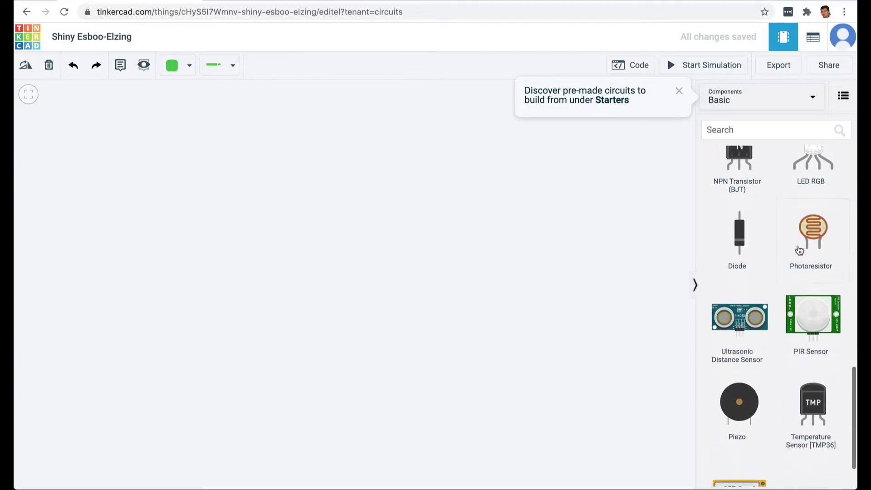
scroll(799, 250, down, 2)
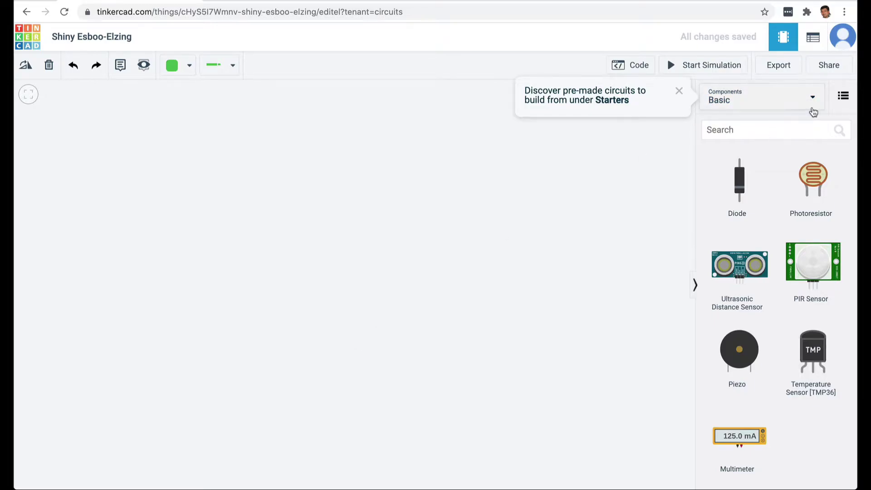
- Search the components for "battery" and place a 9V Battery on the workspace
click(793, 130)
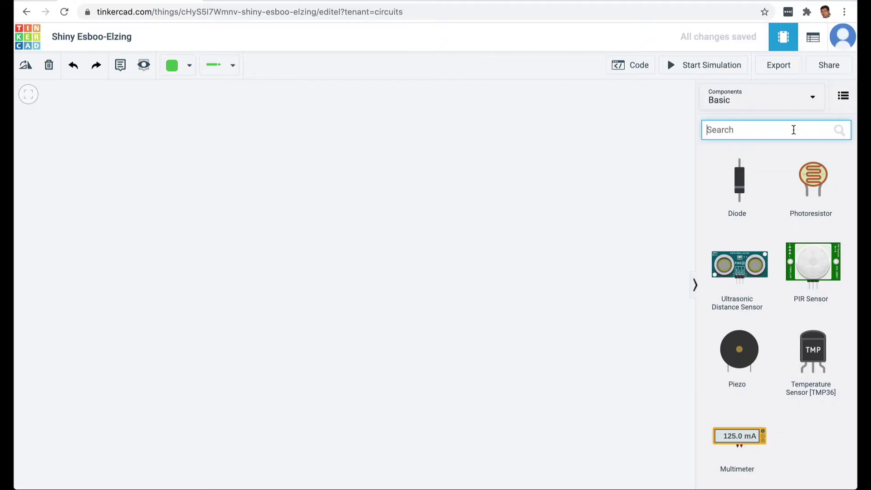
text(battery)
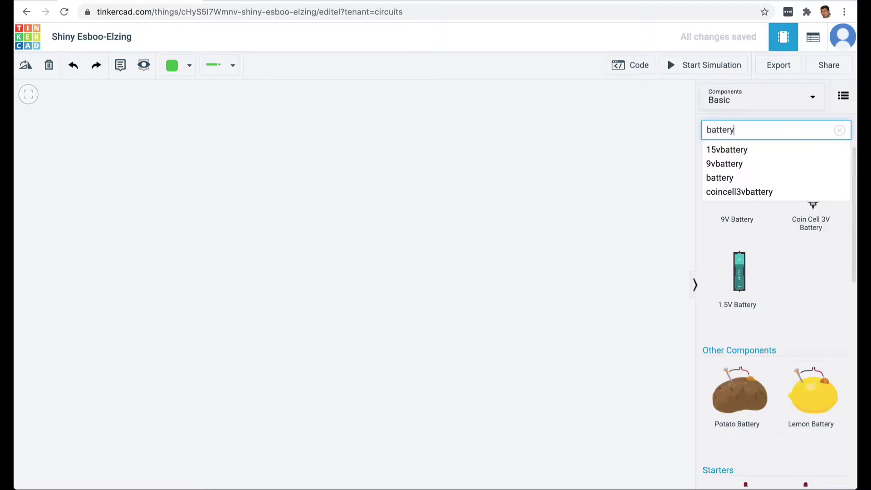
click(779, 247)
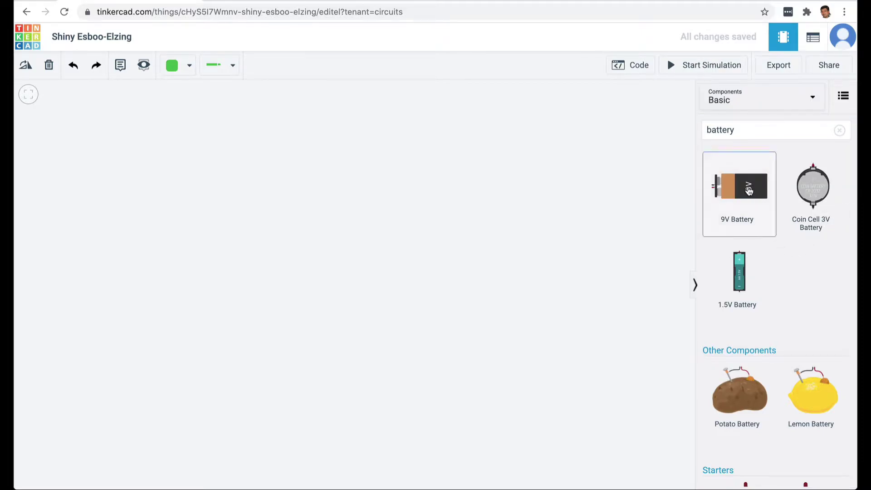
drag(749, 191, 423, 246)
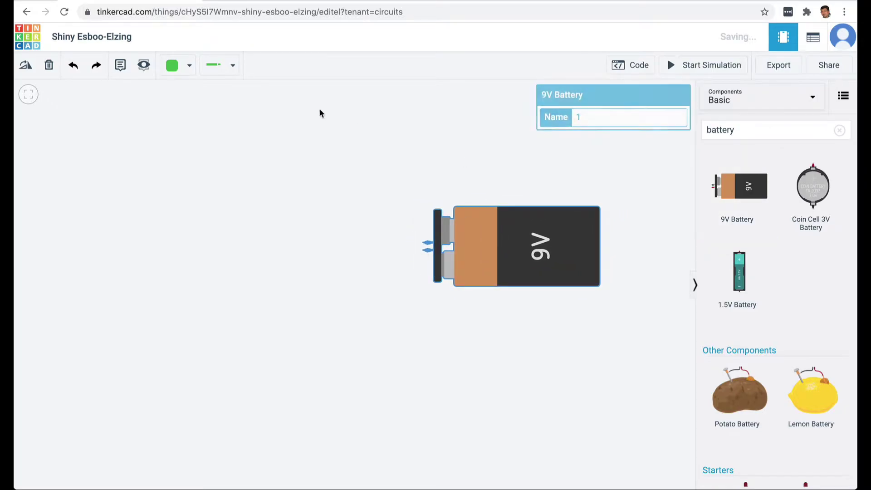
click(461, 373)
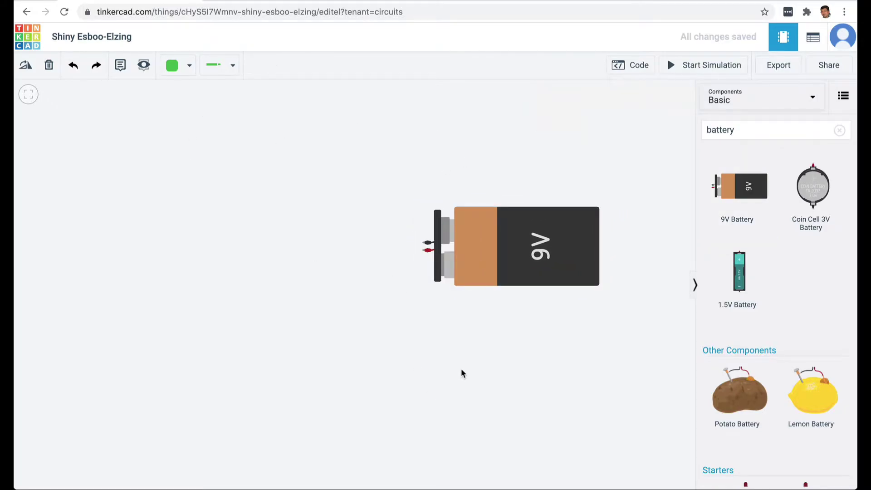
- Search the components for "bulb" and place a Light bulb to the left of the 9V battery
click(722, 131)
double_click(722, 131)
text(bulb)
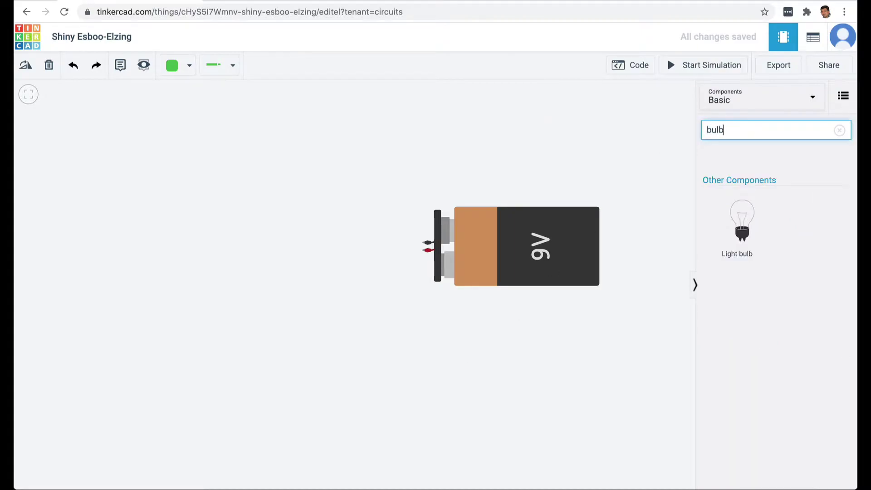
drag(741, 230, 228, 257)
click(226, 257)
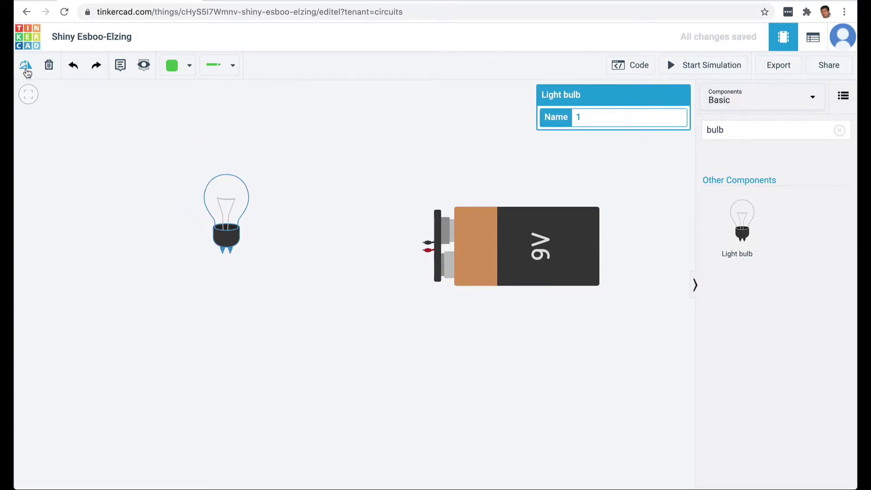
- Rotate the light bulb until its terminals face the battery, and move it level with the battery leads
click(27, 70)
click(27, 70)
click(27, 70)
click(27, 70)
click(26, 71)
click(26, 70)
click(26, 70)
click(27, 70)
click(27, 71)
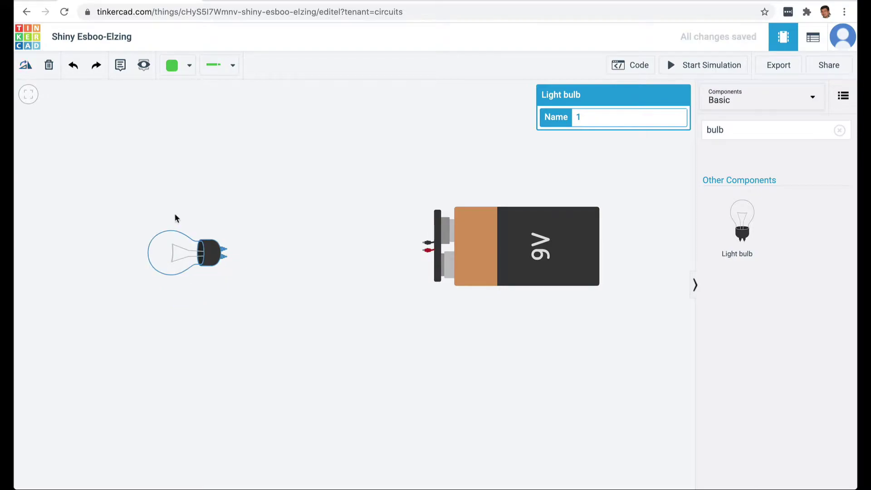
drag(213, 260, 250, 257)
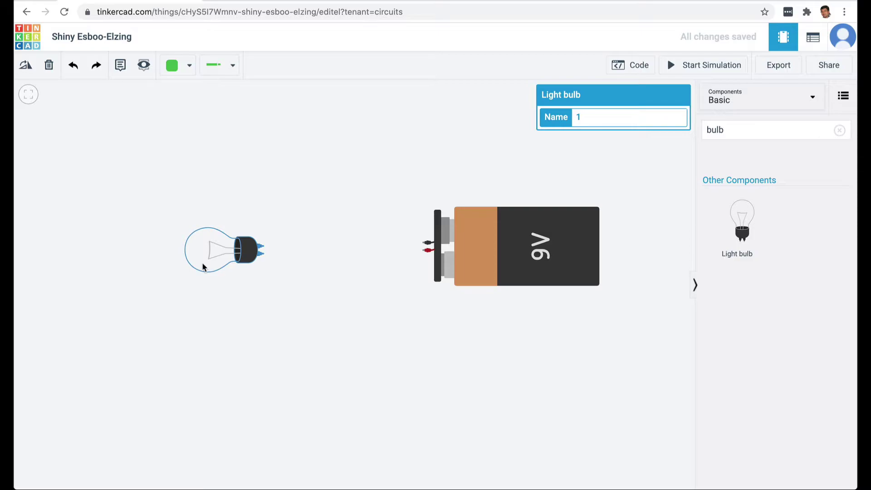
- Wire the bulb's upper terminal to the battery's Negative terminal and colour the wire black
click(264, 248)
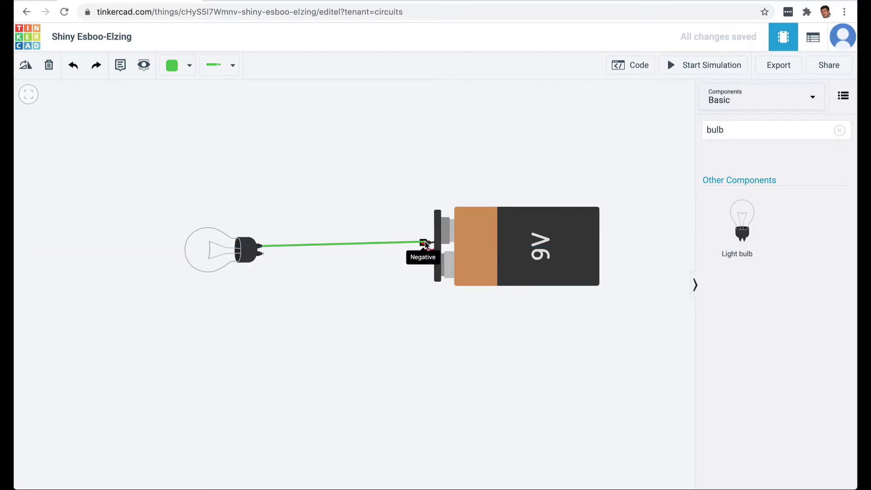
click(424, 243)
key(0)
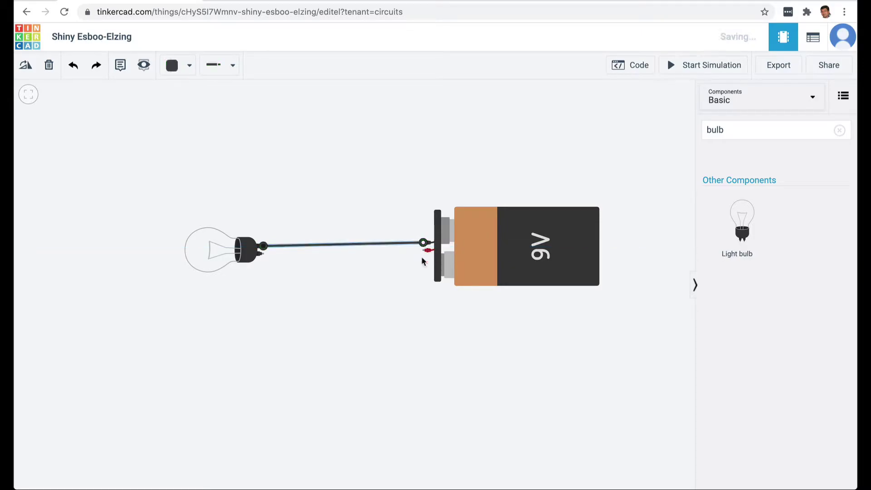
- Wire the bulb's Terminal 1 to the battery's Positive terminal and colour the wire red
click(264, 253)
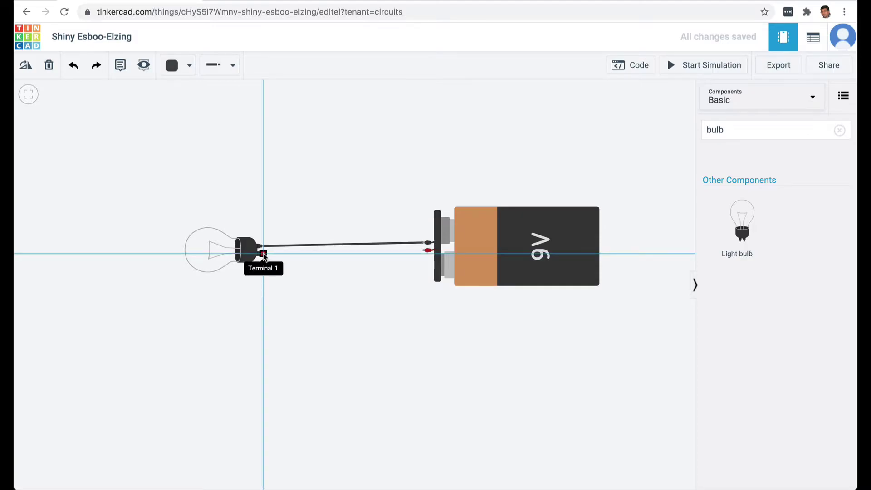
click(423, 251)
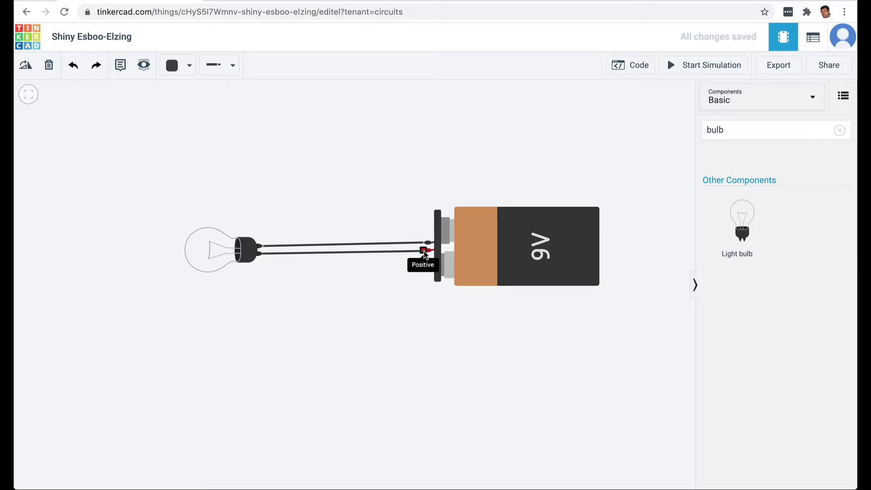
key(2)
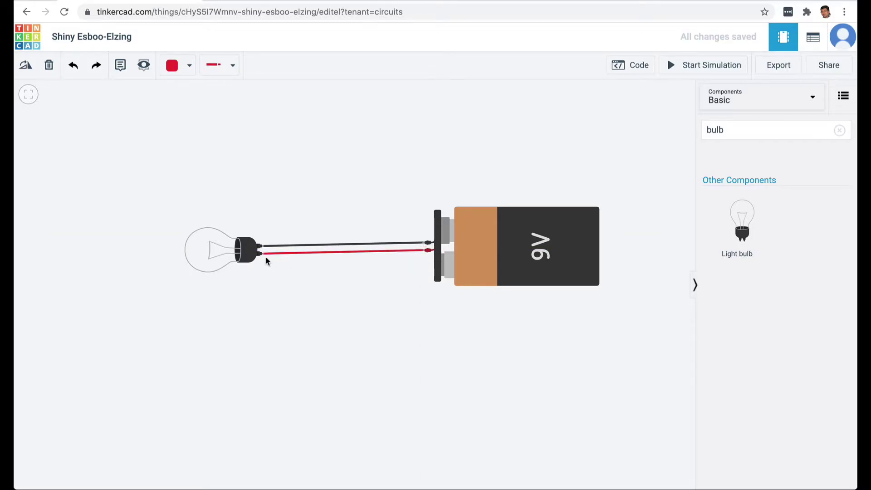
click(189, 74)
- Run the simulation of the bulb and battery circuit and stop it
click(679, 66)
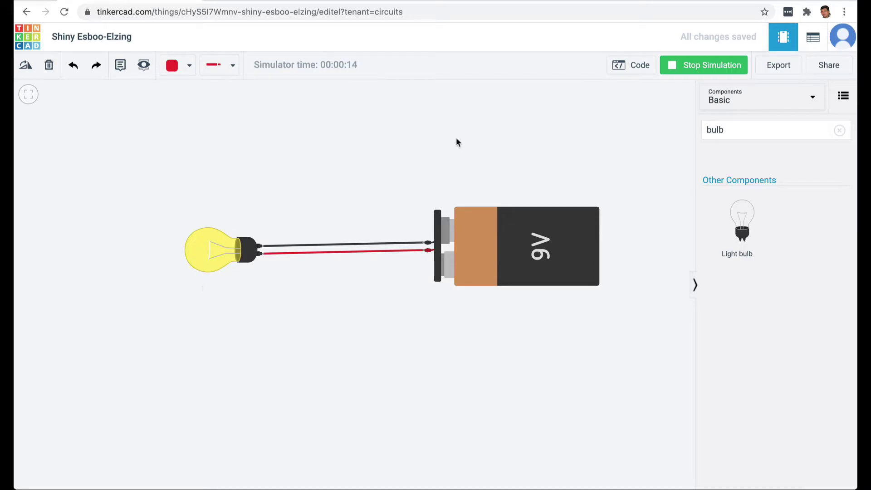
click(683, 67)
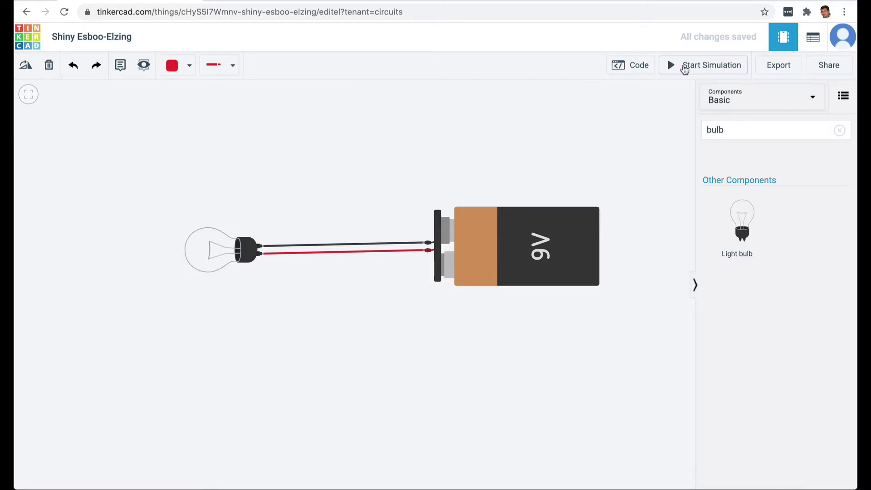
- Delete the black wire and add a Slideswitch from a "swit" search above the gap between bulb and battery
click(395, 246)
key(Delete)
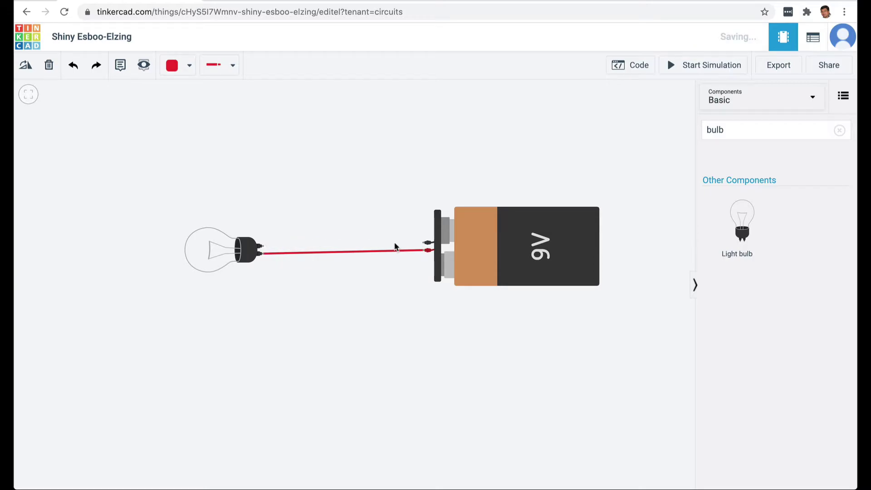
click(730, 130)
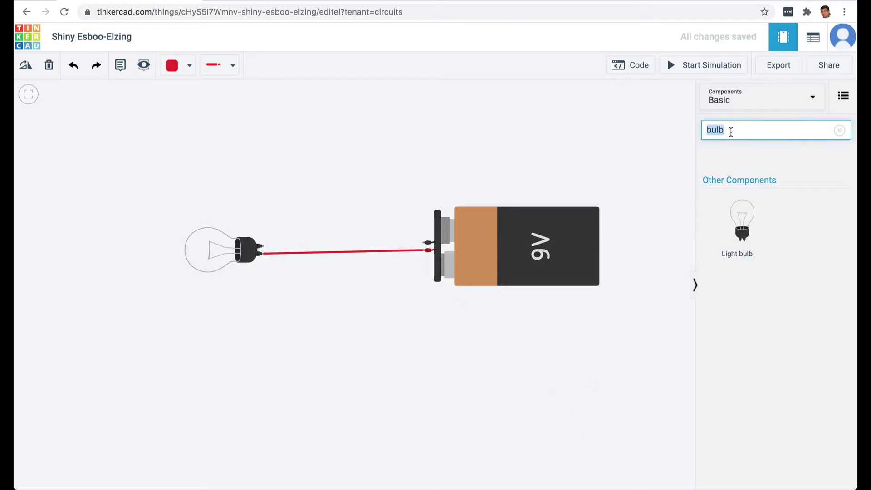
text(swit)
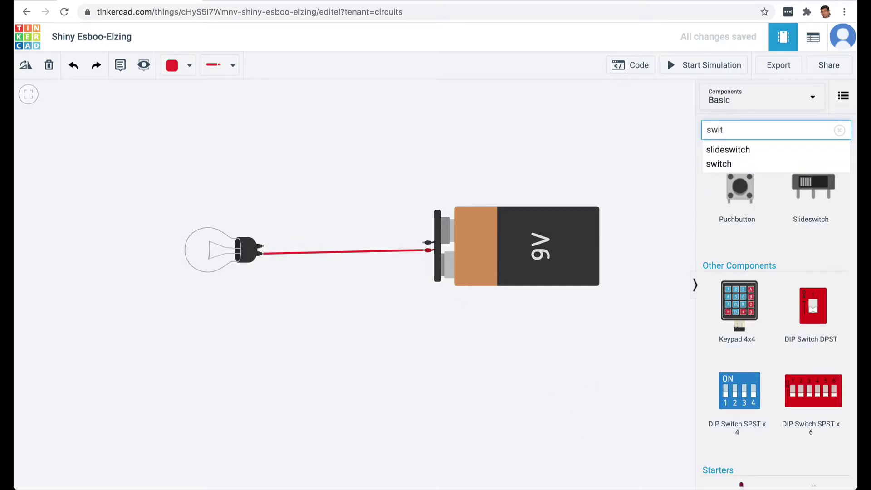
drag(814, 186, 326, 176)
click(393, 208)
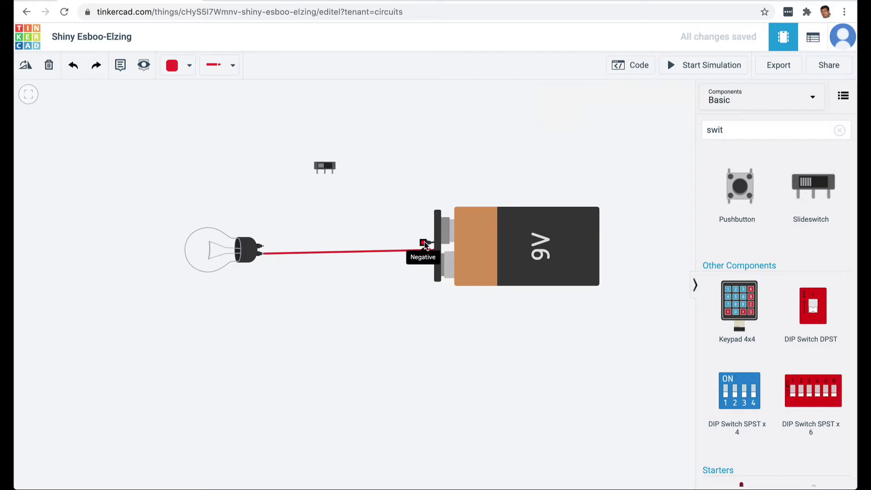
- Delete the red wire and move the slideswitch below the gap between bulb and battery, rotated so its pins point up
click(377, 251)
key(Delete)
drag(327, 168, 320, 336)
key(r)
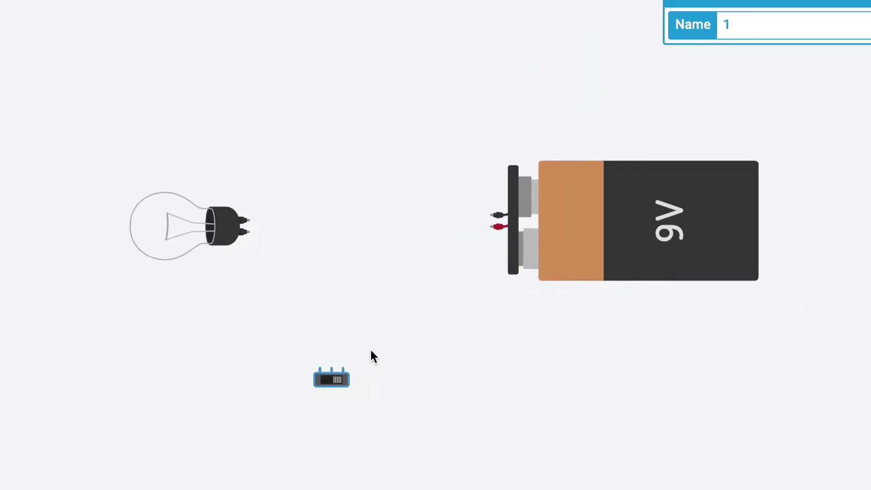
- Wire the battery's Positive terminal to the slideswitch's Terminal 1 in red, with the bend aligned directly above that pin
click(496, 226)
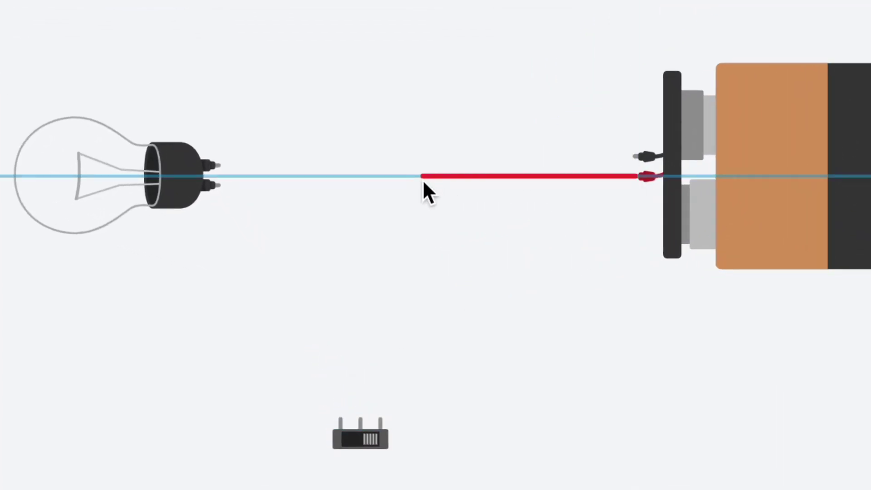
click(400, 182)
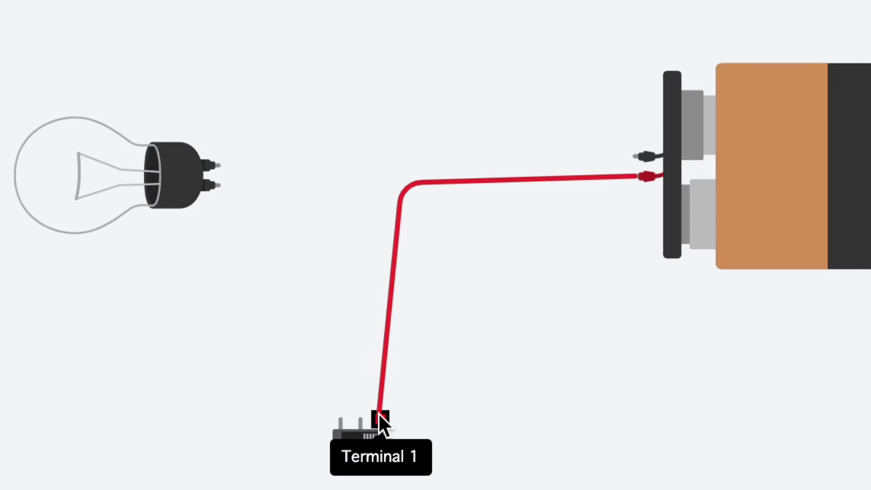
click(380, 415)
drag(404, 183, 379, 182)
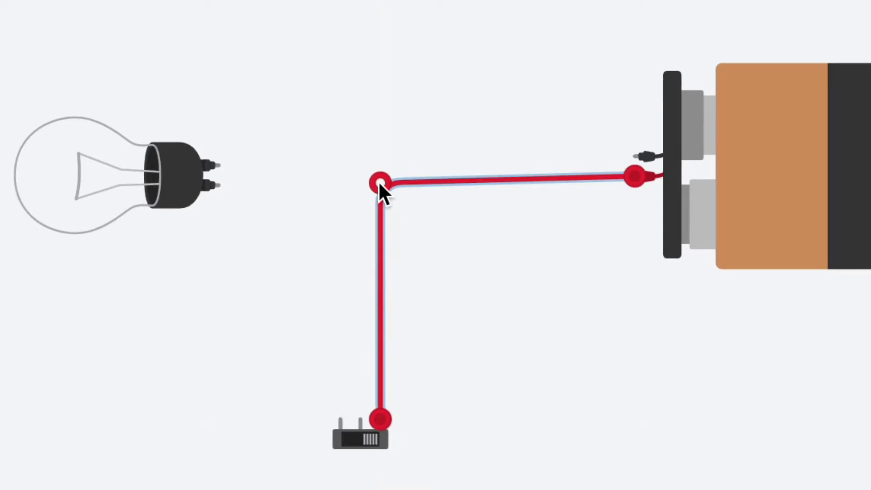
click(480, 447)
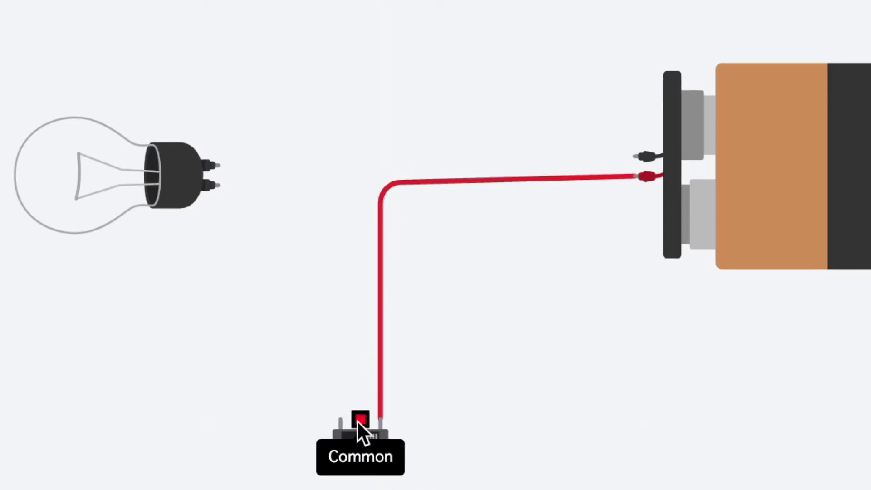
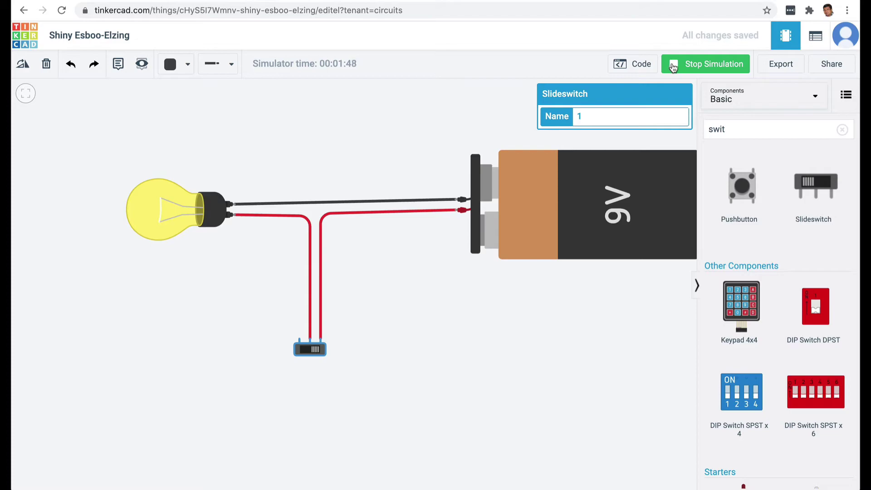
- Stop the running simulation and delete the slideswitch together with its red wires
click(672, 66)
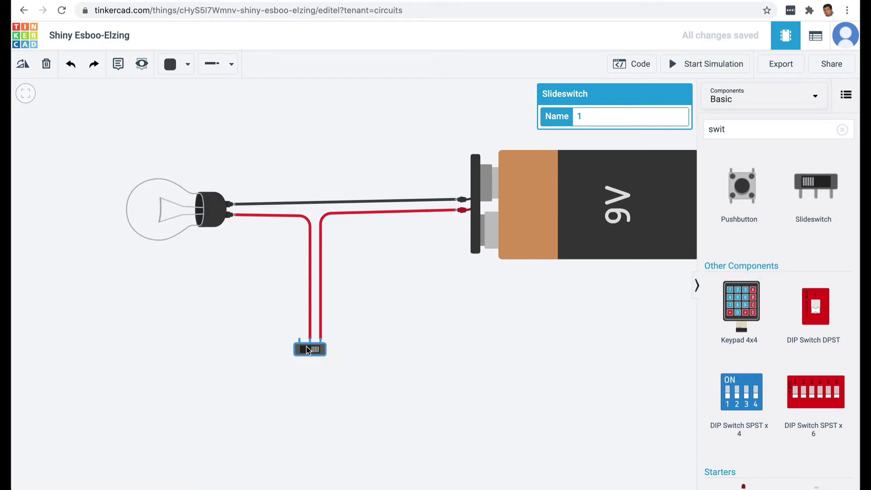
click(368, 401)
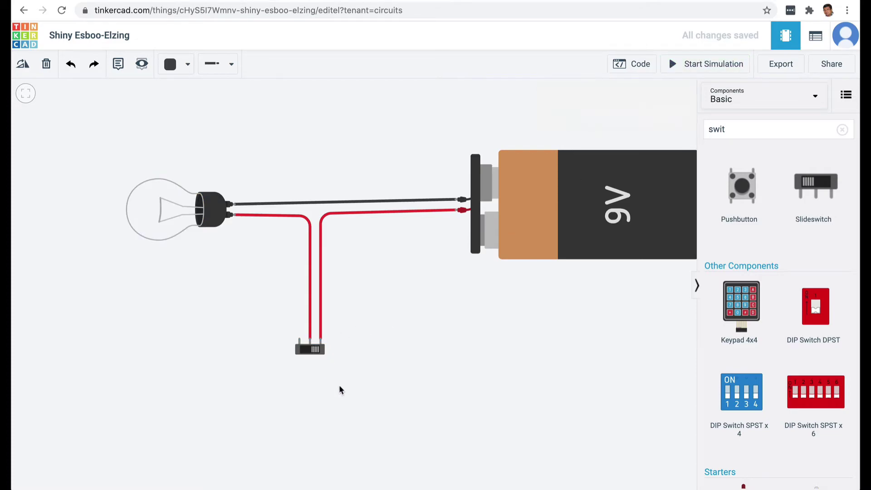
click(317, 350)
key(Delete)
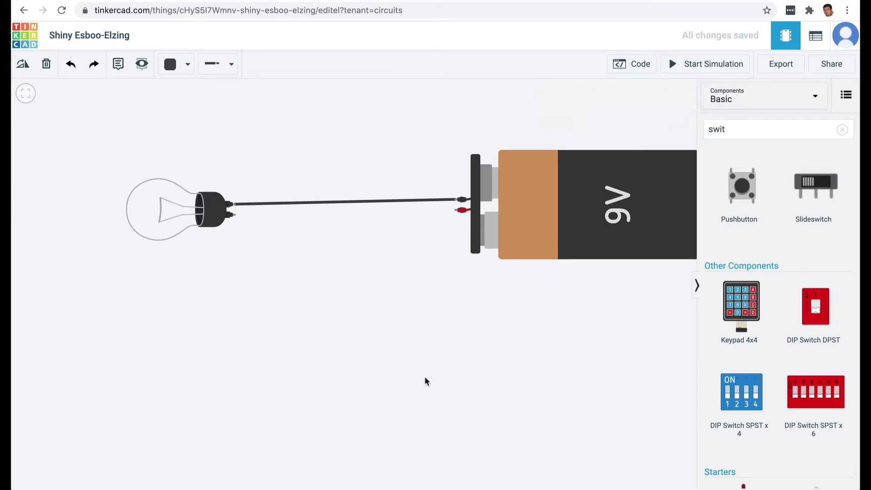
- Set the component library to show All components
click(825, 94)
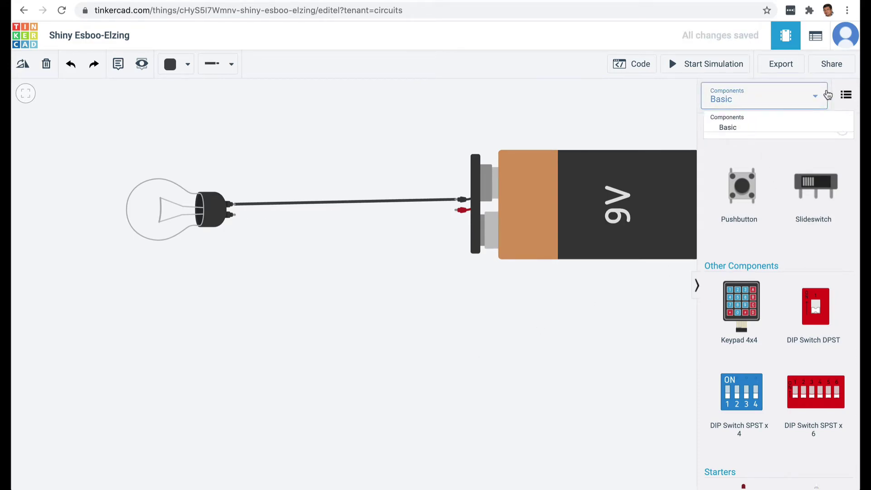
click(727, 146)
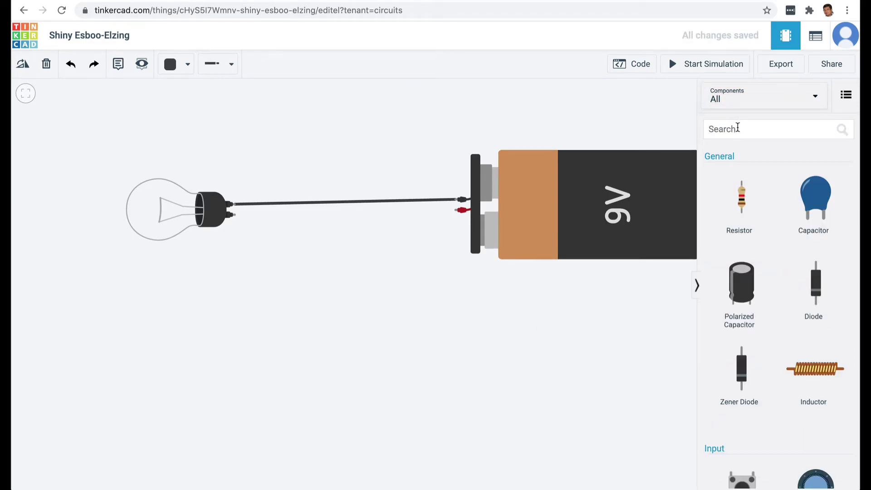
- Add a photoresistor from the Input components to the empty area below the wire between bulb and battery
scroll(812, 331, down, 1)
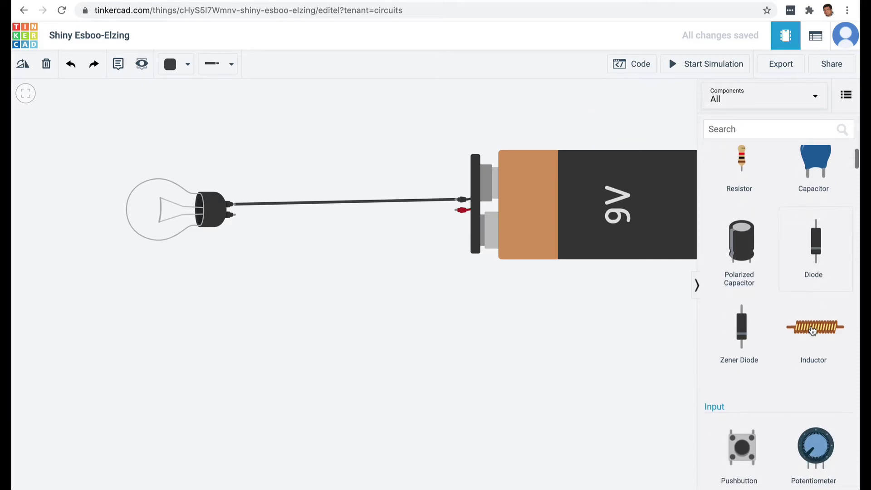
scroll(812, 331, up, 1)
click(756, 129)
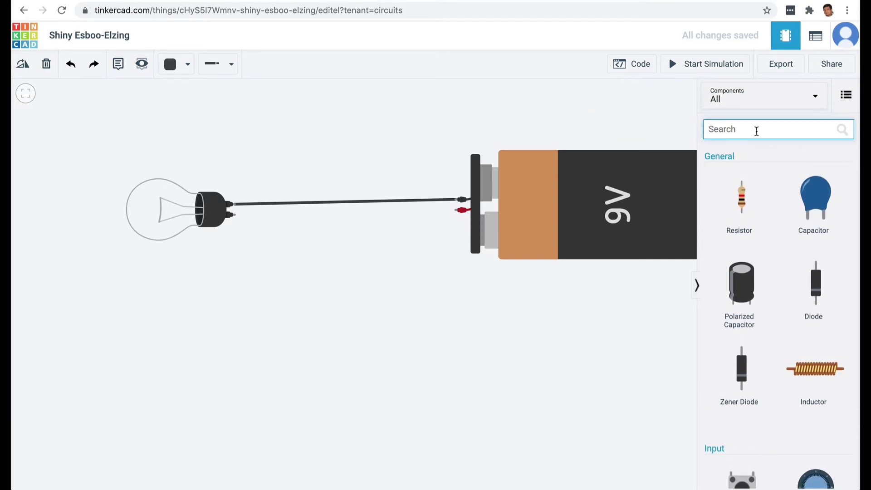
scroll(816, 345, down, 5)
click(816, 344)
drag(816, 345, 325, 308)
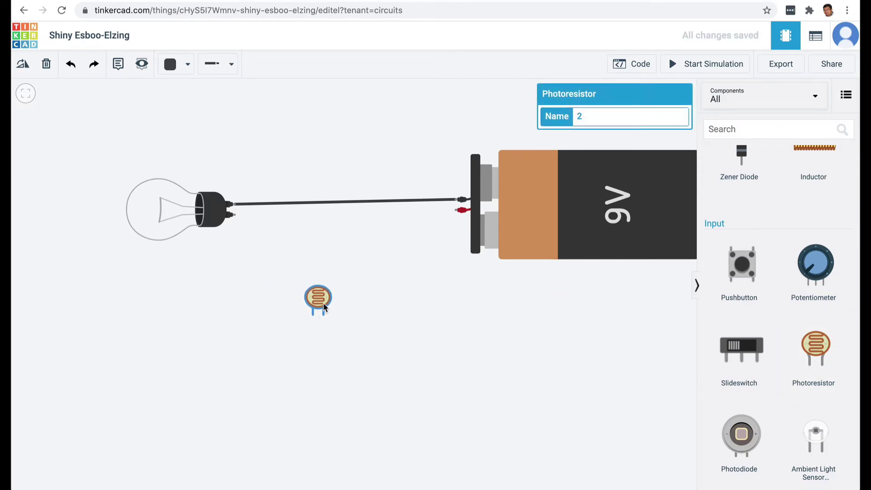
- Rotate the photoresistor so its pins point up and move it just below the black wire
key(r)
key(r)
key(r)
key(r)
key(r)
key(r)
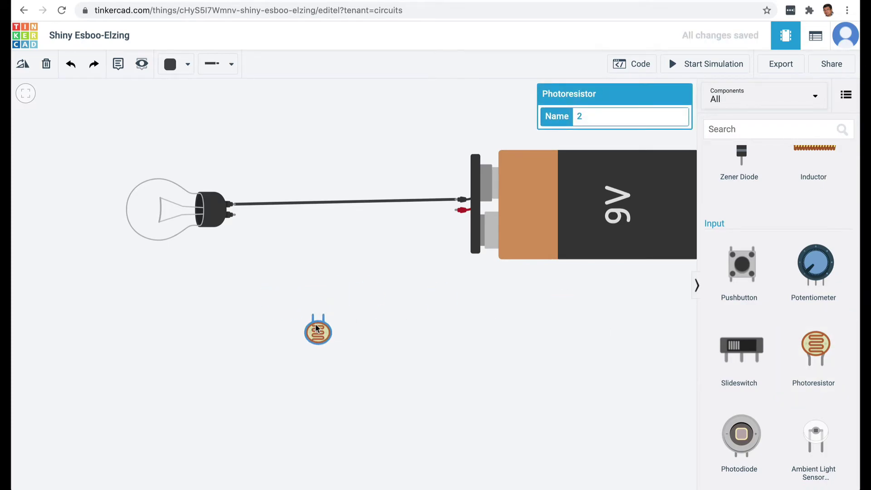
drag(317, 330, 316, 243)
- Wire the battery's positive terminal to the photoresistor's right pin and its Terminal 2 to the bulb's free terminal, both in red
click(455, 210)
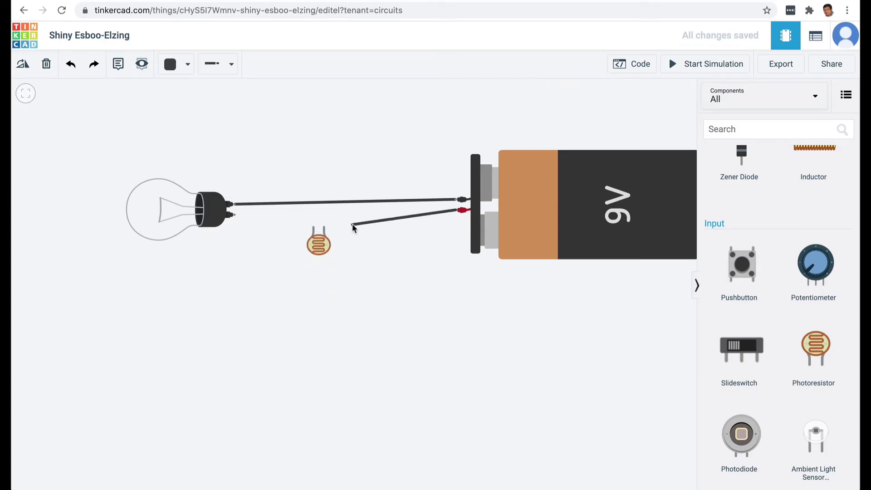
click(324, 227)
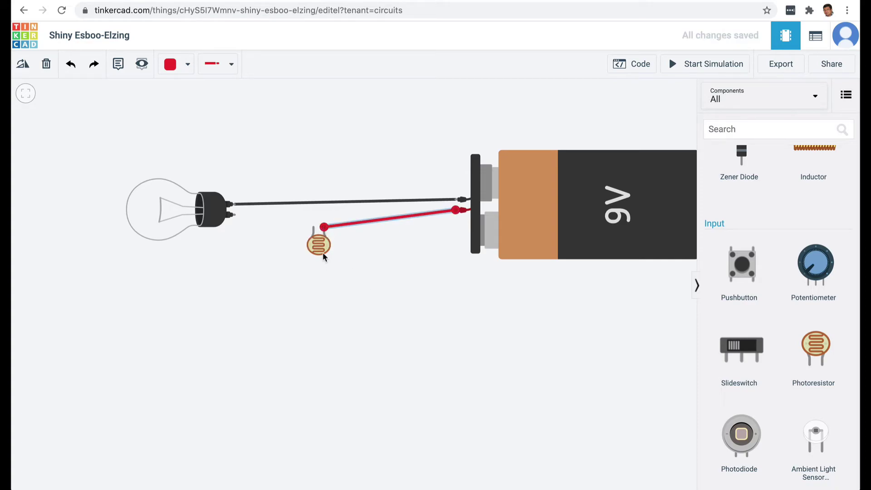
click(313, 228)
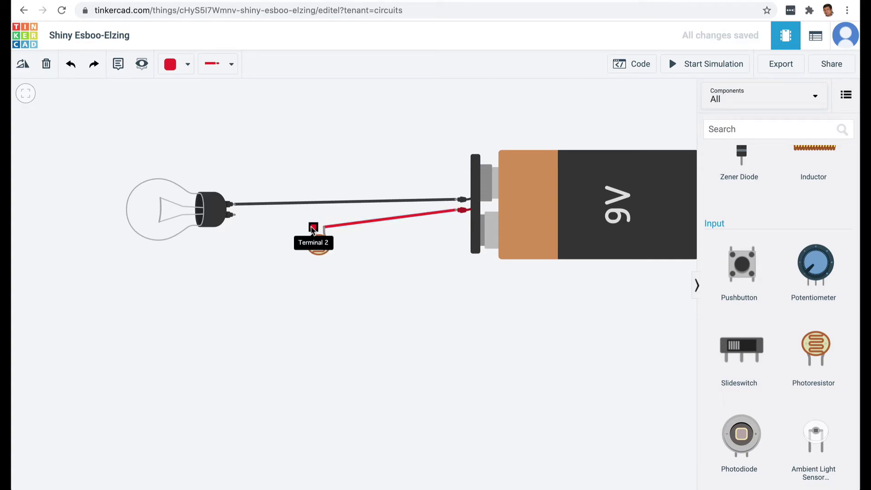
click(235, 214)
click(360, 359)
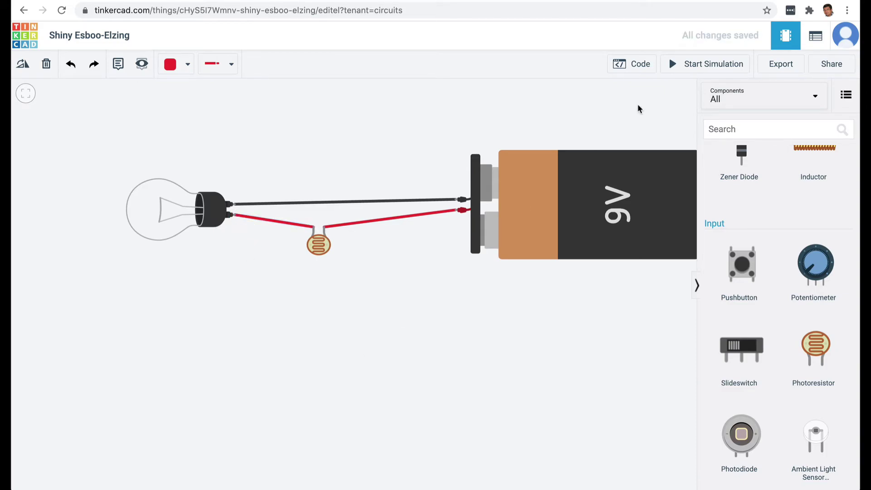
- Simulate the circuit while changing the photoresistor's light level from darkest to brightest, and stop the simulation
click(673, 68)
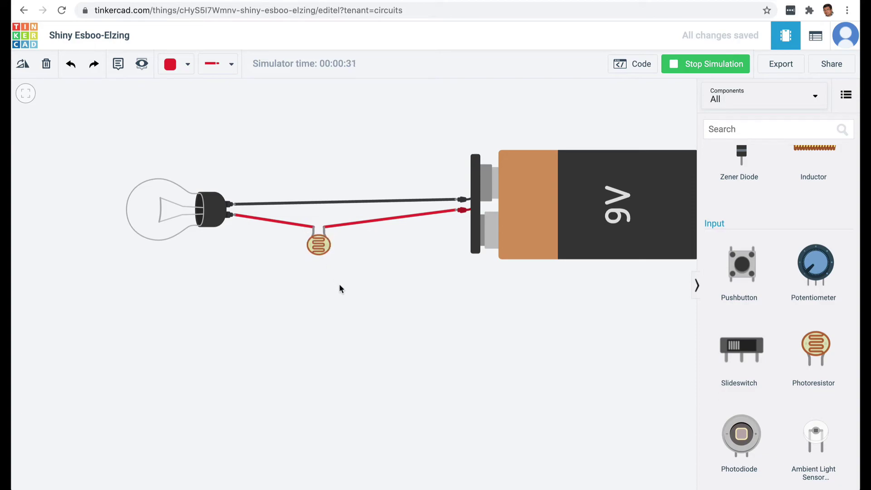
click(319, 249)
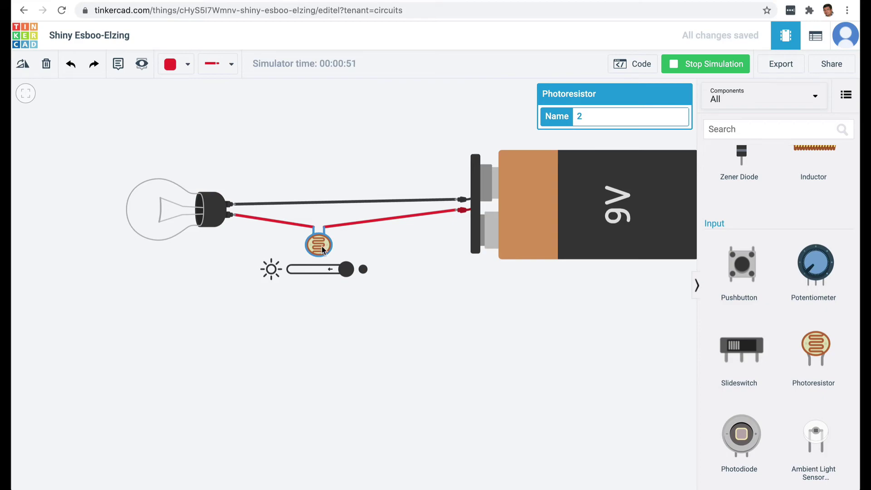
drag(343, 271, 362, 274)
drag(346, 275, 420, 281)
drag(347, 272, 230, 281)
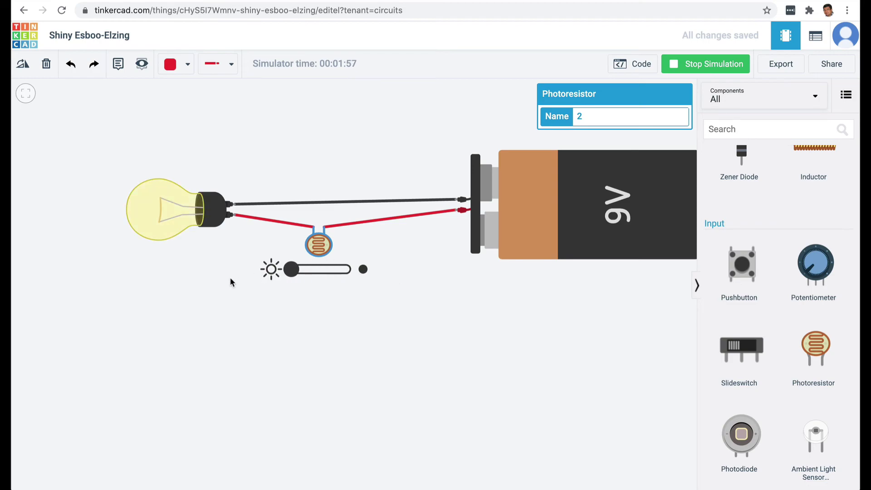
click(679, 65)
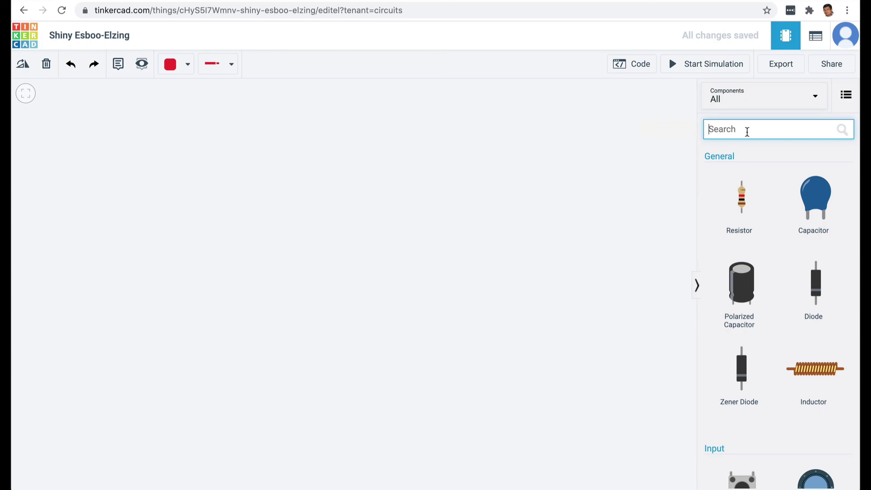
- Search the components for "coin" and place a Coin Cell 3V Battery in the middle of the empty workspace
text(coin)
drag(741, 222, 448, 267)
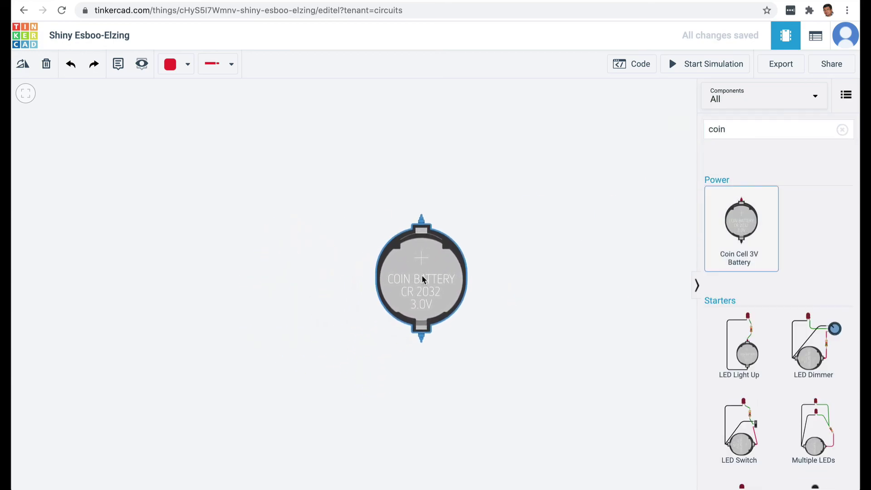
click(540, 305)
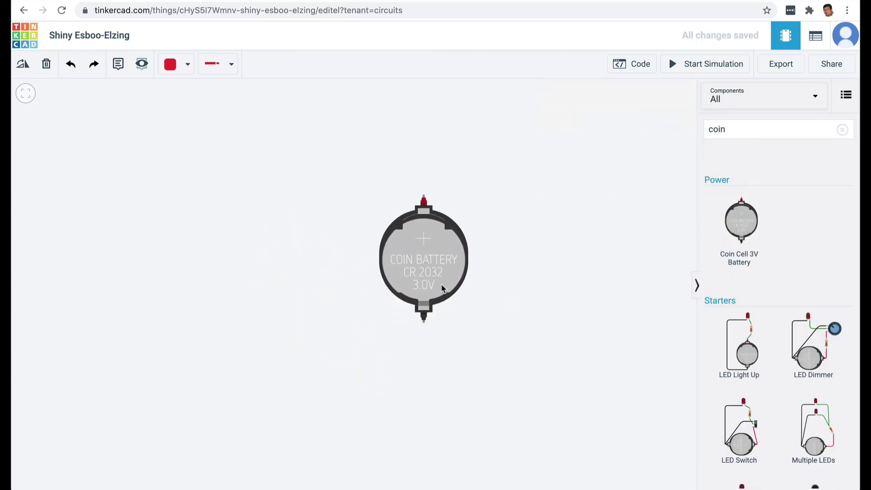
- Search the components for "led" and place a red LED above the coin cell's positive terminal
double_click(716, 130)
text(led)
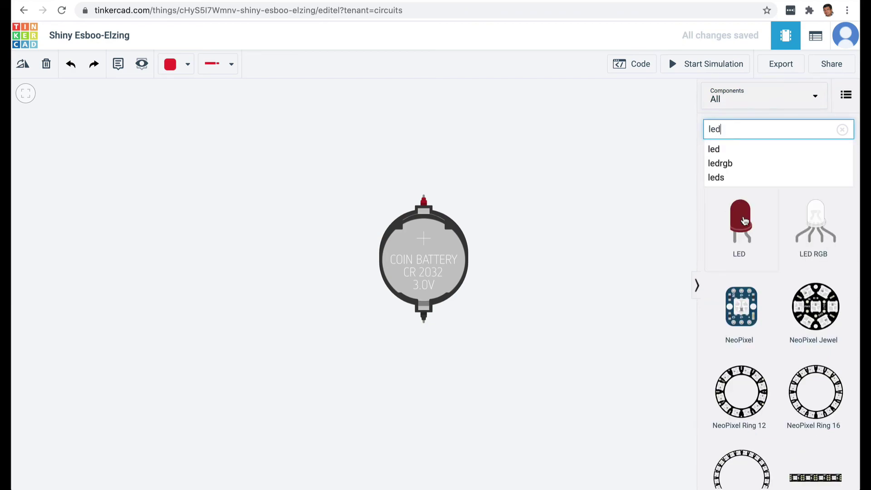
drag(740, 222, 422, 138)
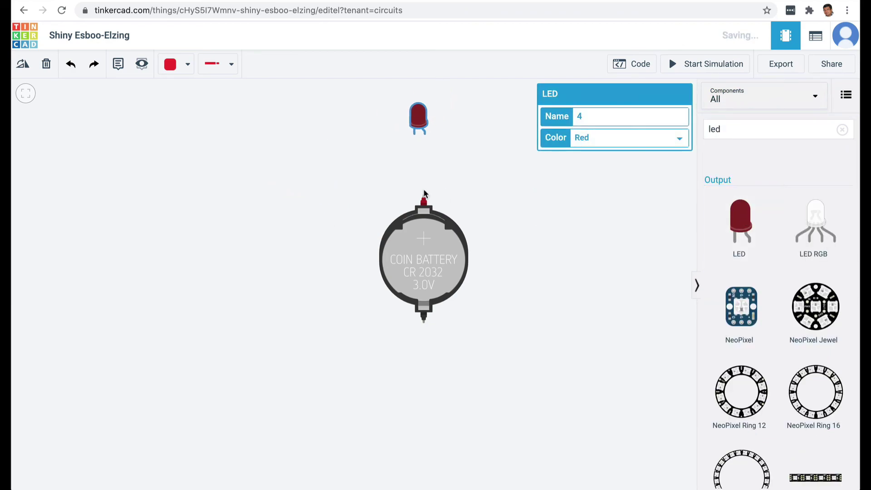
- Wire the coin cell's positive terminal to the LED's Anode in red and rotate the battery so that terminal faces right
click(423, 200)
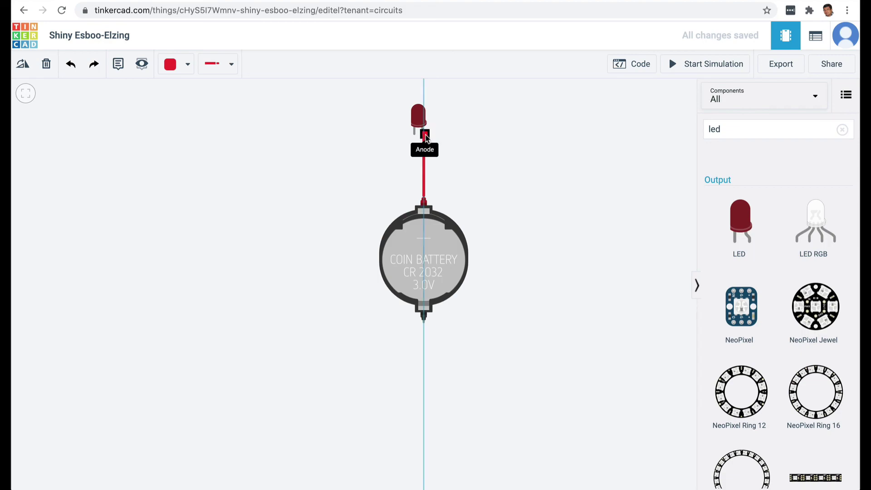
click(425, 135)
click(411, 252)
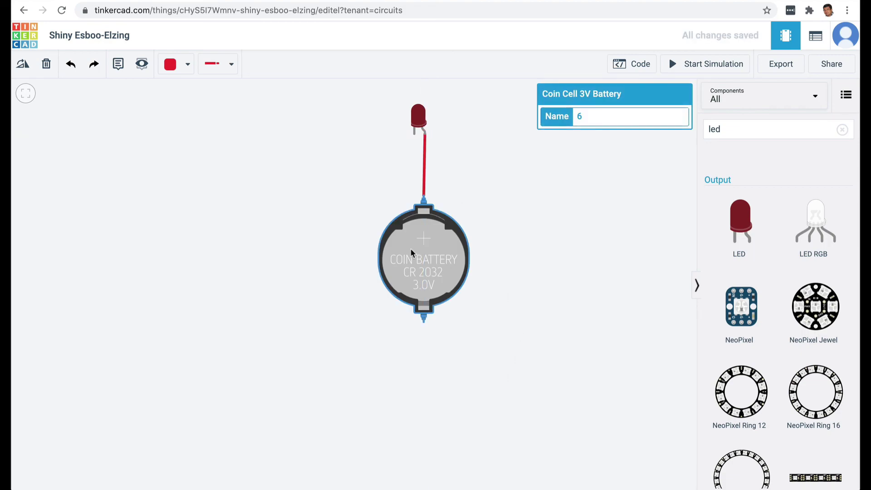
key(ctrl+r)
- Wire the coin cell's negative terminal to the LED's left leg in black and start the simulation
click(363, 261)
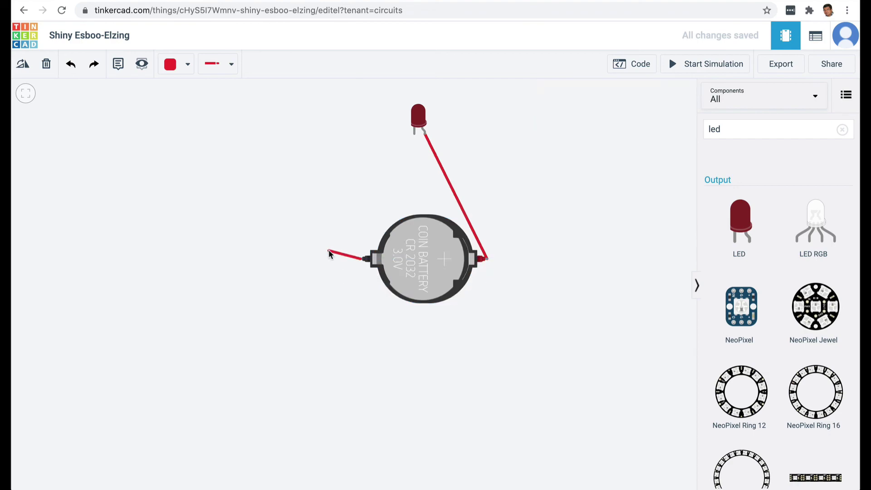
click(414, 136)
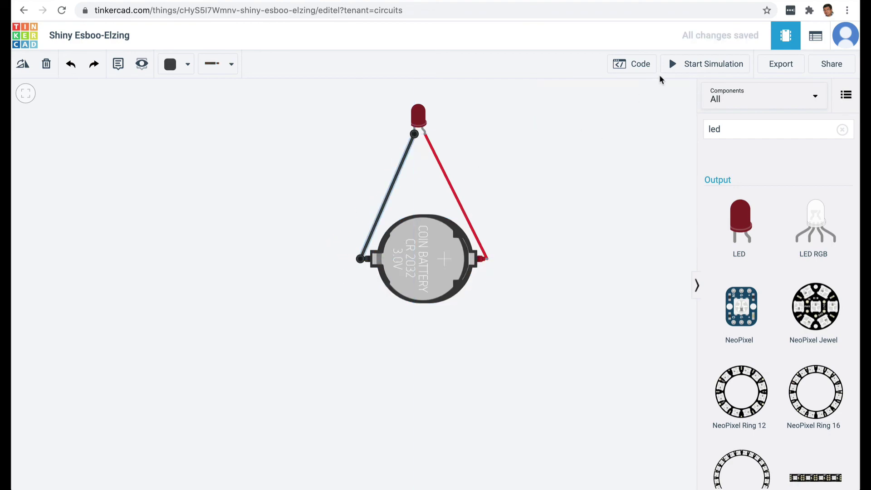
click(676, 65)
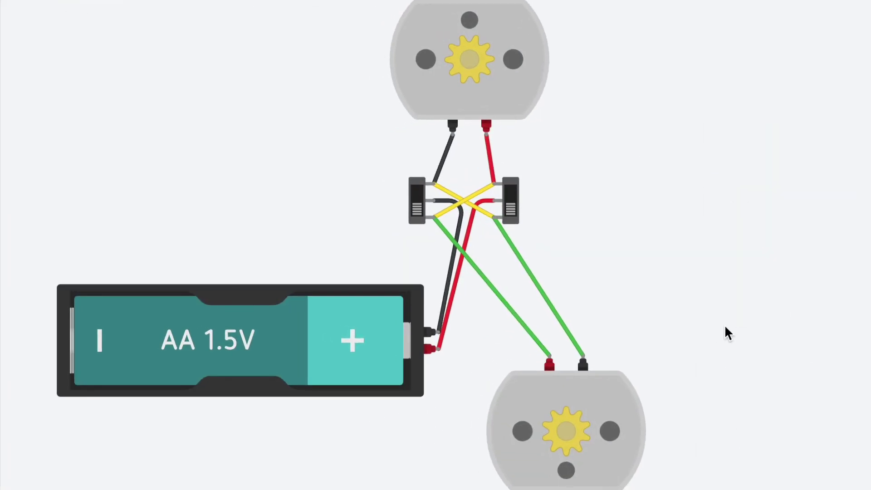